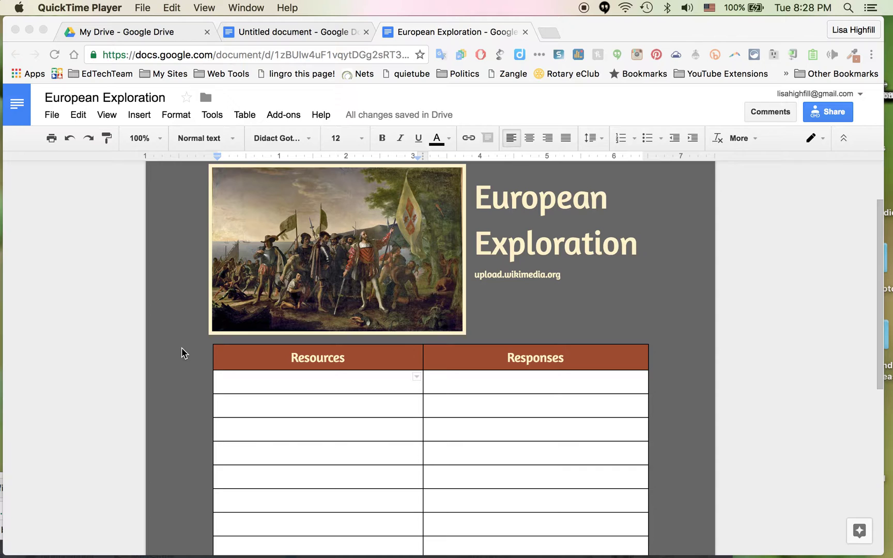
- Place the cursor in the first Resources cell of the table
{"action": "scroll", "coordinate": [183, 397], "scroll_direction": "down", "scroll_amount": 3}
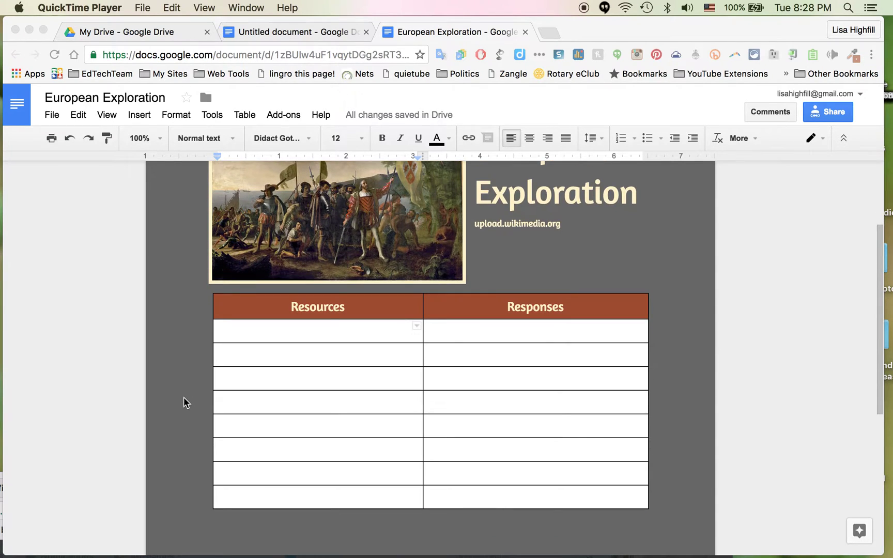
{"action": "scroll", "coordinate": [184, 397], "scroll_direction": "down", "scroll_amount": 2}
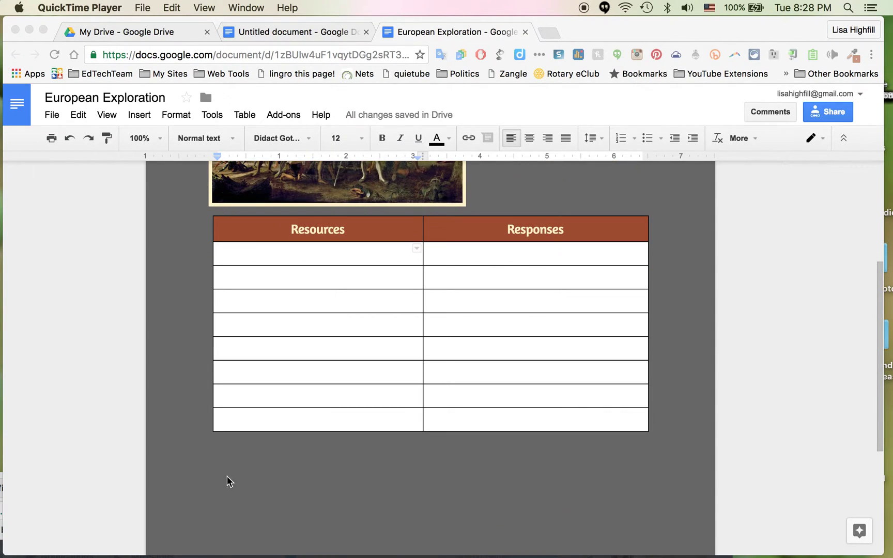
{"action": "scroll", "coordinate": [270, 501], "scroll_direction": "up", "scroll_amount": 5}
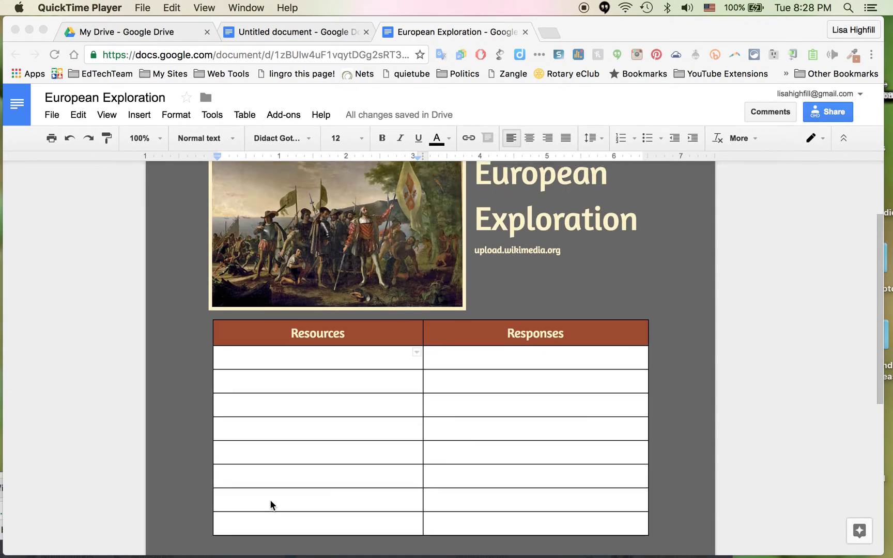
{"action": "scroll", "coordinate": [270, 499], "scroll_direction": "up", "scroll_amount": 2}
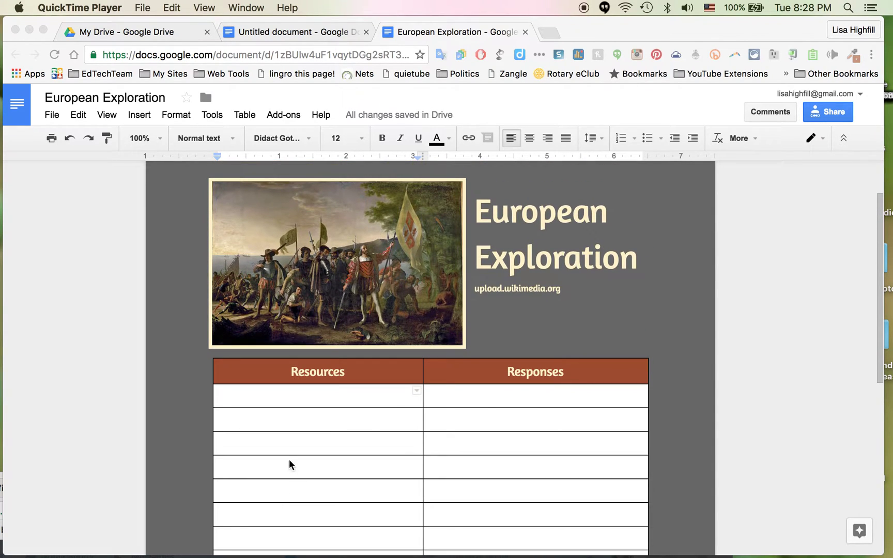
{"action": "left_click", "coordinate": [263, 391]}
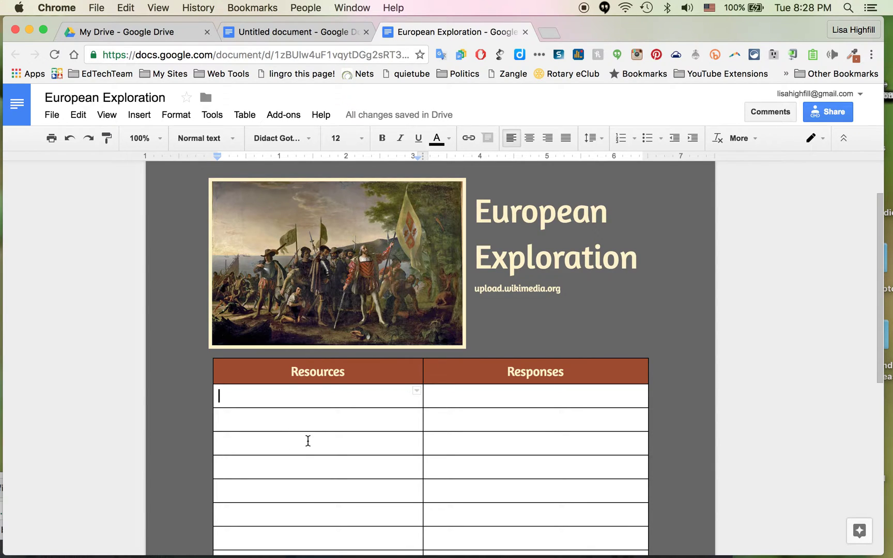
- Search the Explore panel for 'European Exploration' and browse the web results
{"action": "left_click", "coordinate": [211, 116]}
{"action": "left_click", "coordinate": [226, 157]}
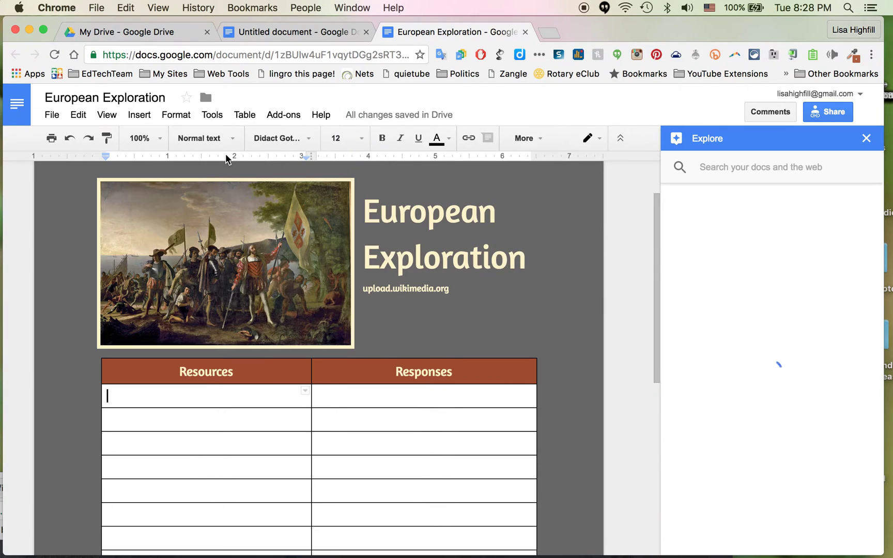
{"action": "left_click", "coordinate": [713, 166]}
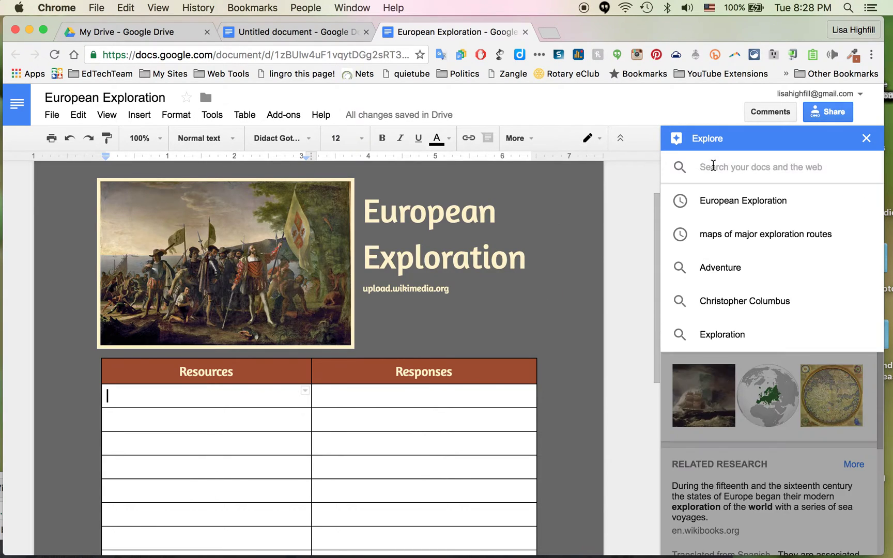
{"action": "left_click", "coordinate": [722, 201]}
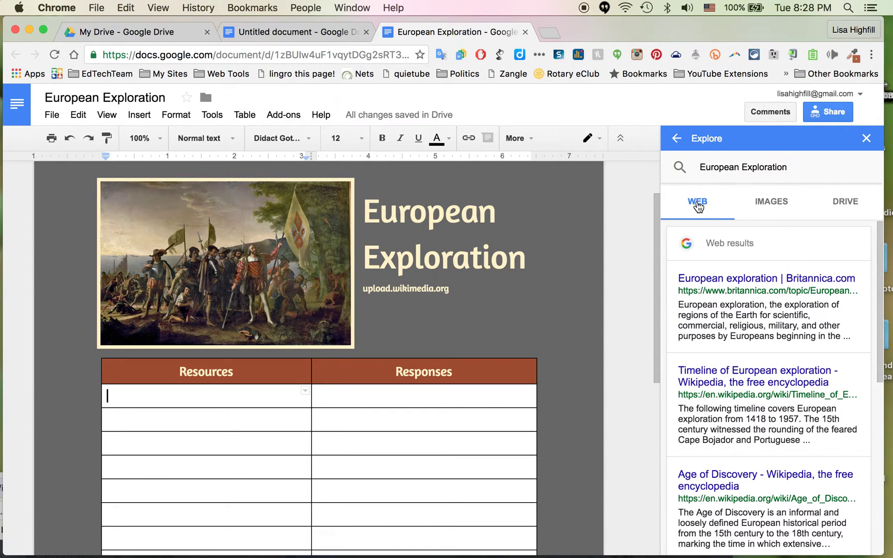
{"action": "scroll", "coordinate": [751, 424], "scroll_direction": "down", "scroll_amount": 1}
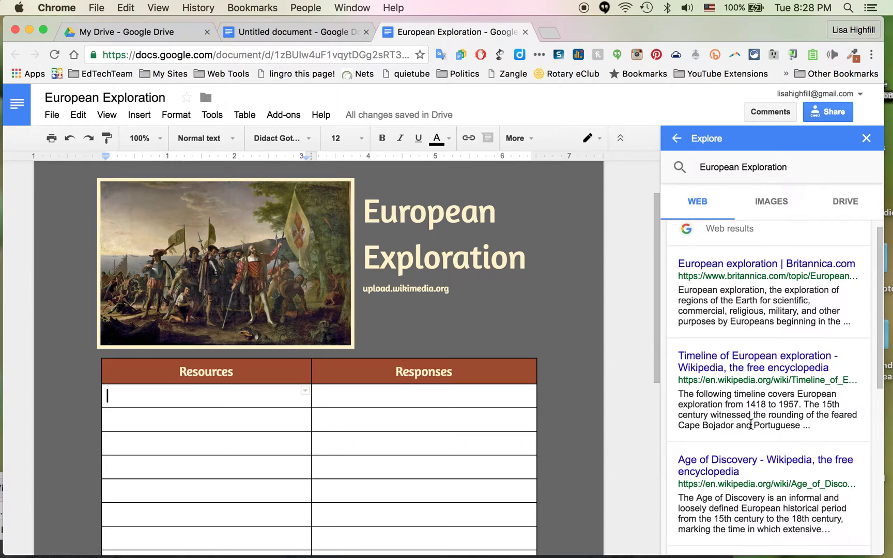
{"action": "scroll", "coordinate": [750, 424], "scroll_direction": "down", "scroll_amount": 10}
{"action": "scroll", "coordinate": [749, 423], "scroll_direction": "up", "scroll_amount": 8}
{"action": "scroll", "coordinate": [750, 423], "scroll_direction": "up", "scroll_amount": 1}
- Open the Timeline of European exploration result in a new tab, then return to the doc
{"action": "left_click", "coordinate": [720, 315]}
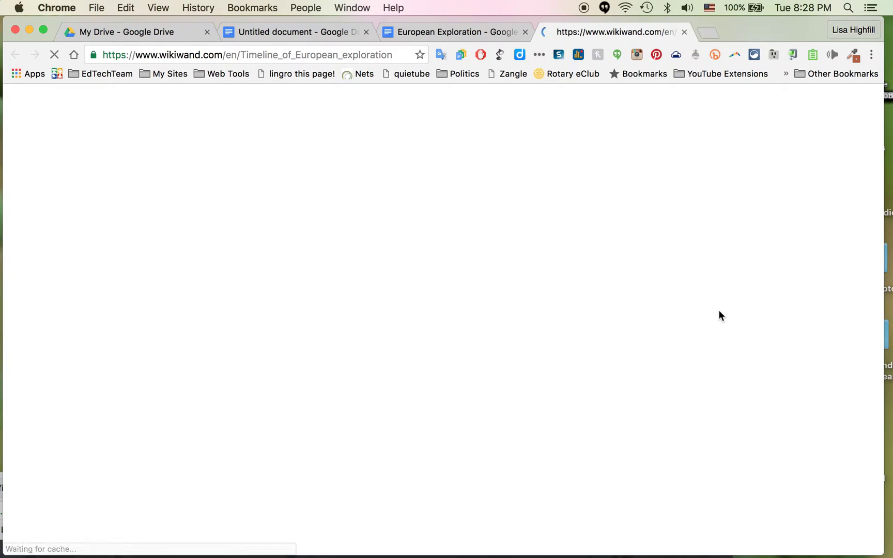
{"action": "left_click", "coordinate": [438, 31]}
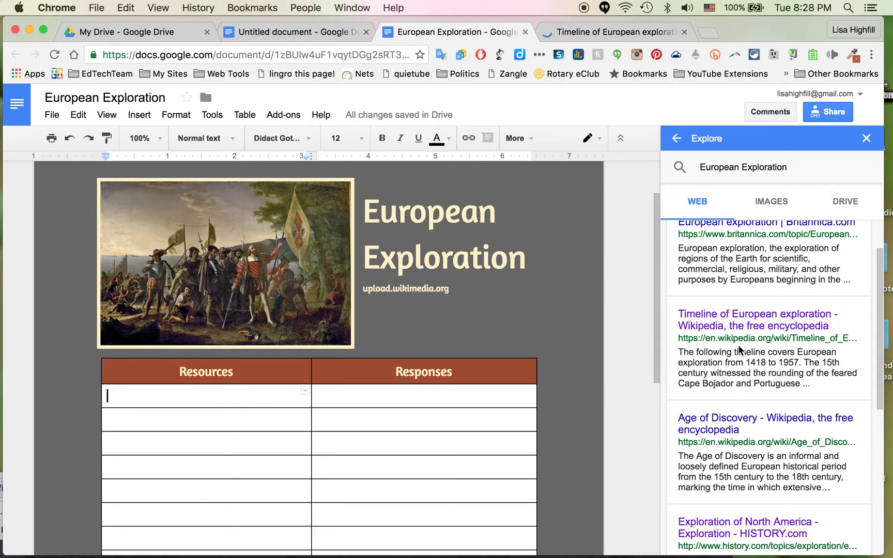
- Open the 'Exploration of North America - HISTORY.com' result from the Explore web results
{"action": "scroll", "coordinate": [738, 349], "scroll_direction": "down", "scroll_amount": 10}
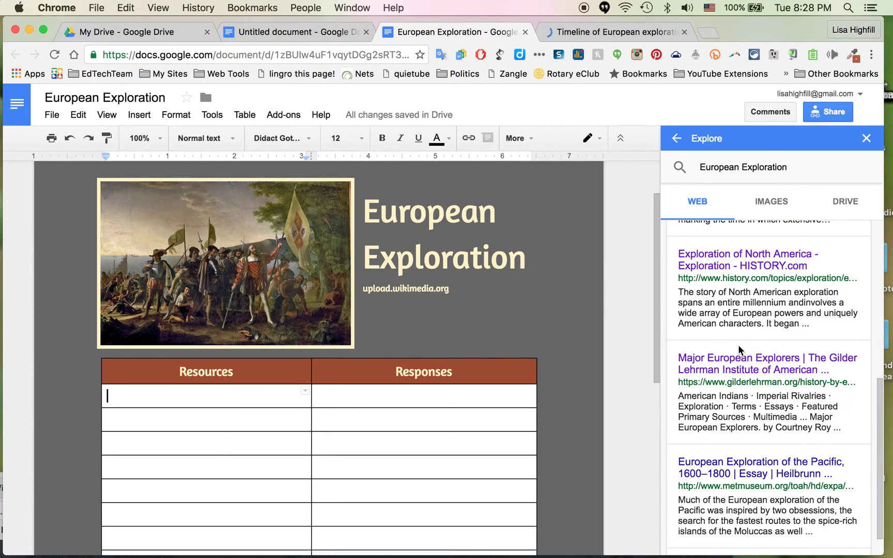
{"action": "scroll", "coordinate": [739, 348], "scroll_direction": "up", "scroll_amount": 2}
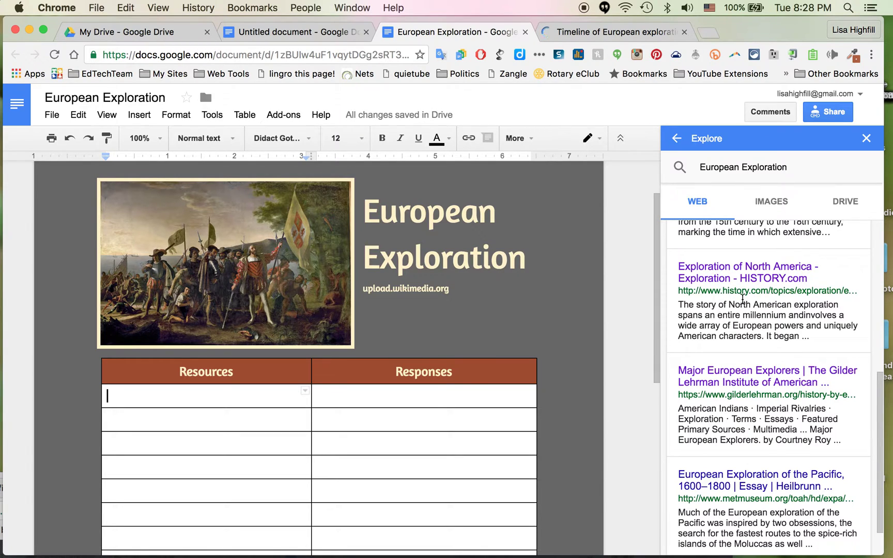
{"action": "left_click", "coordinate": [711, 268]}
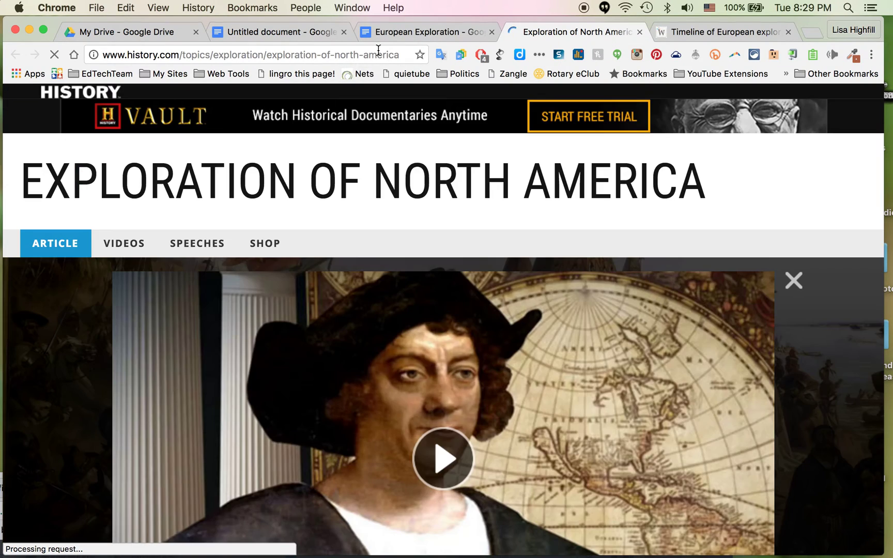
- Copy the HISTORY.com article's URL and switch back to the European Exploration doc
{"action": "left_click", "coordinate": [378, 53]}
{"action": "key", "text": "super+c"}
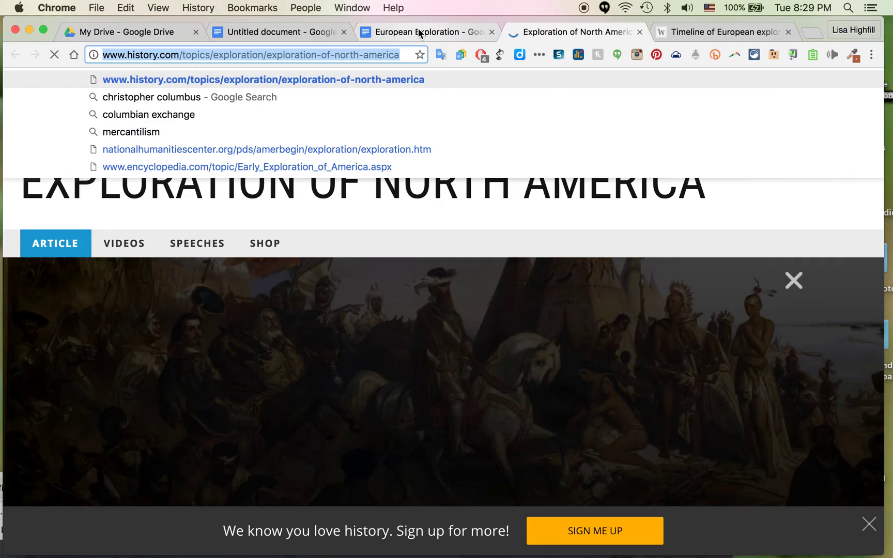
{"action": "left_click", "coordinate": [419, 32]}
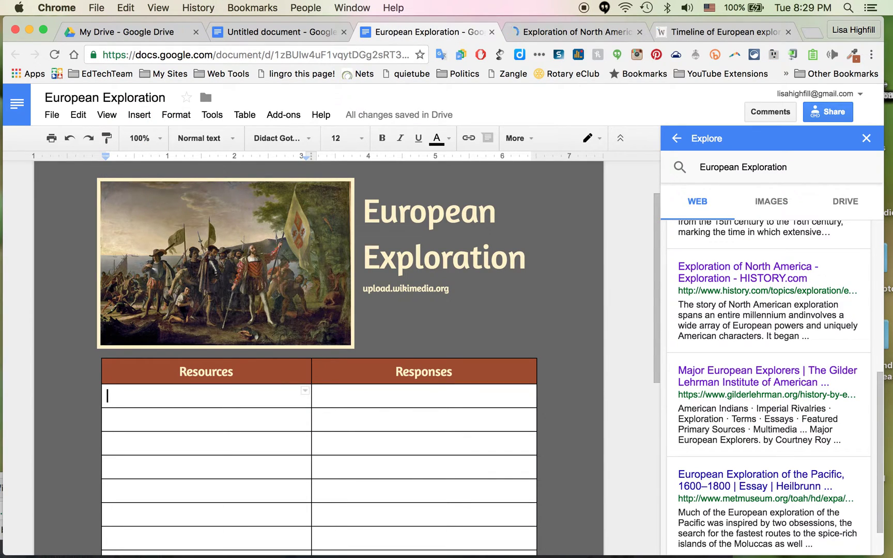
- Type 'Exploring North America' in the first Resources cell and select the text
{"action": "scroll", "coordinate": [774, 387], "scroll_direction": "down", "scroll_amount": 2}
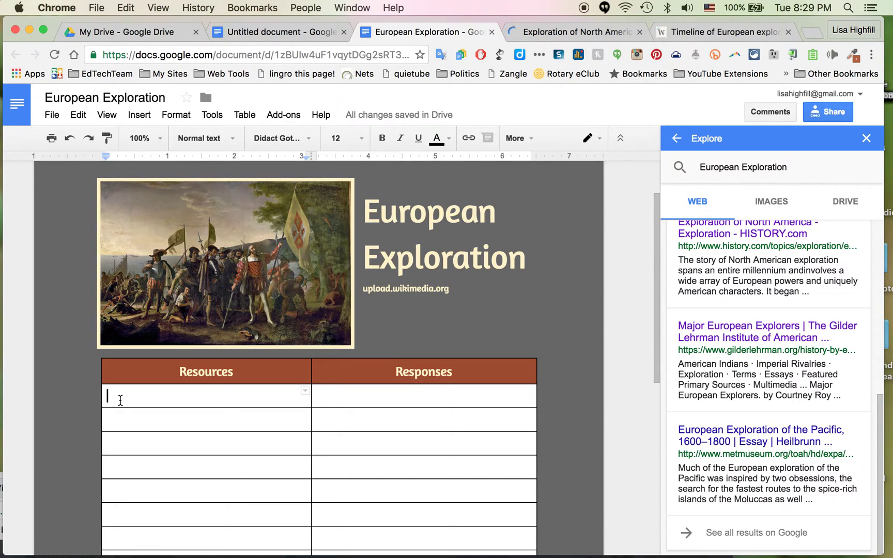
{"action": "type", "text": "E"}
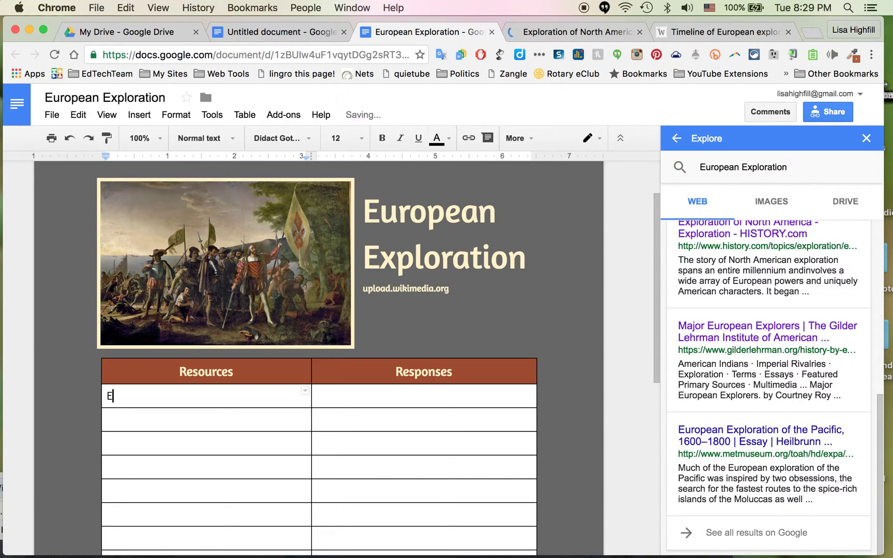
{"action": "type", "text": "xploring North America"}
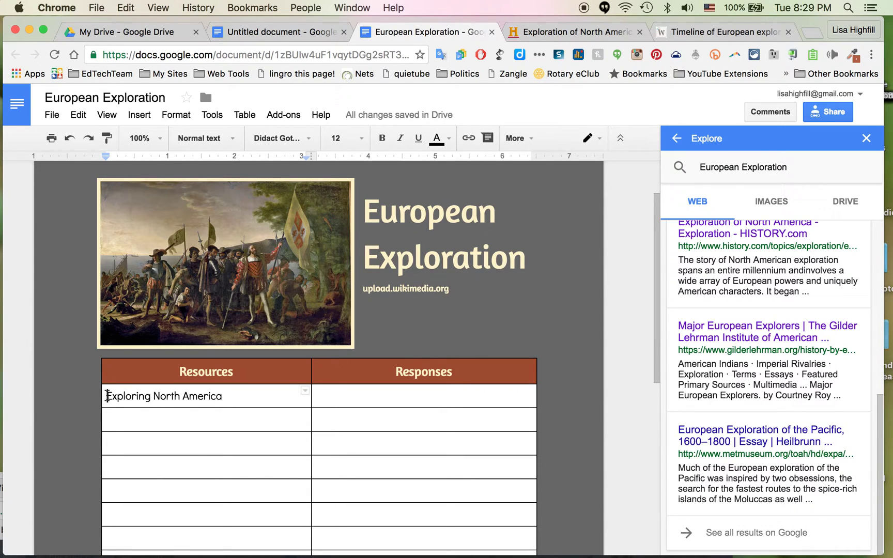
{"action": "left_click_drag", "start_coordinate": [108, 396], "coordinate": [222, 398]}
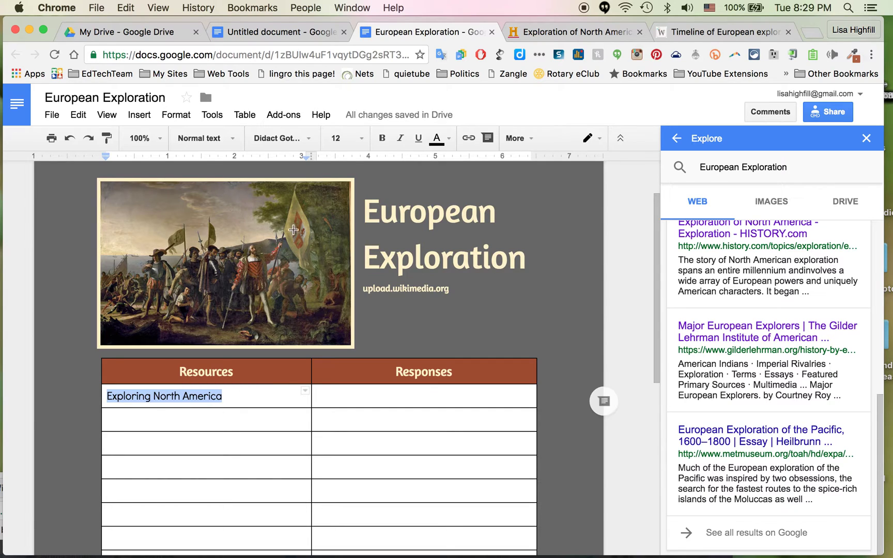
- Link 'Exploring North America' to the copied HISTORY.com article URL and check the link
{"action": "left_click", "coordinate": [468, 138]}
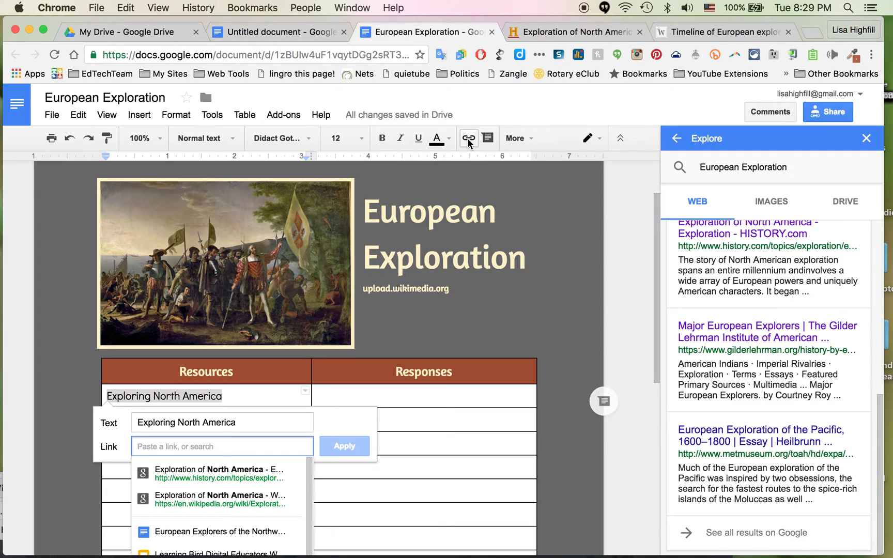
{"action": "key", "text": "super+v"}
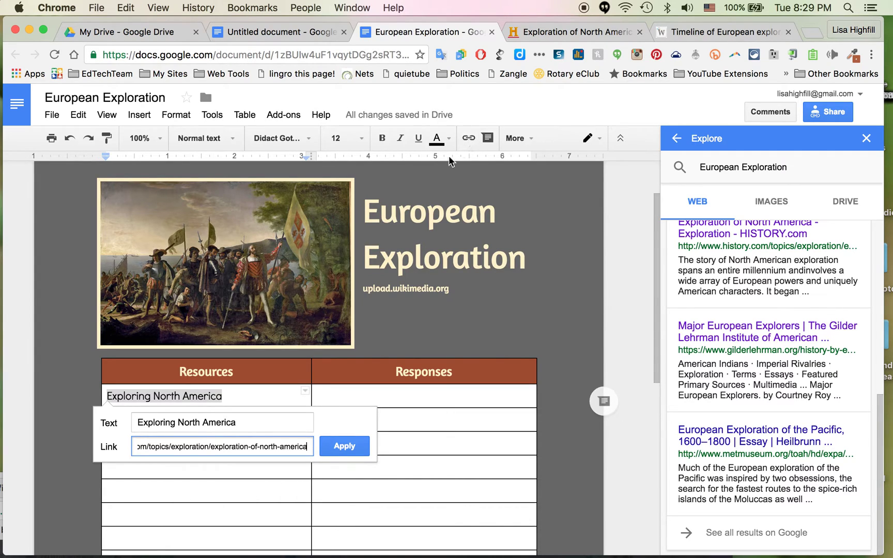
{"action": "left_click", "coordinate": [357, 446]}
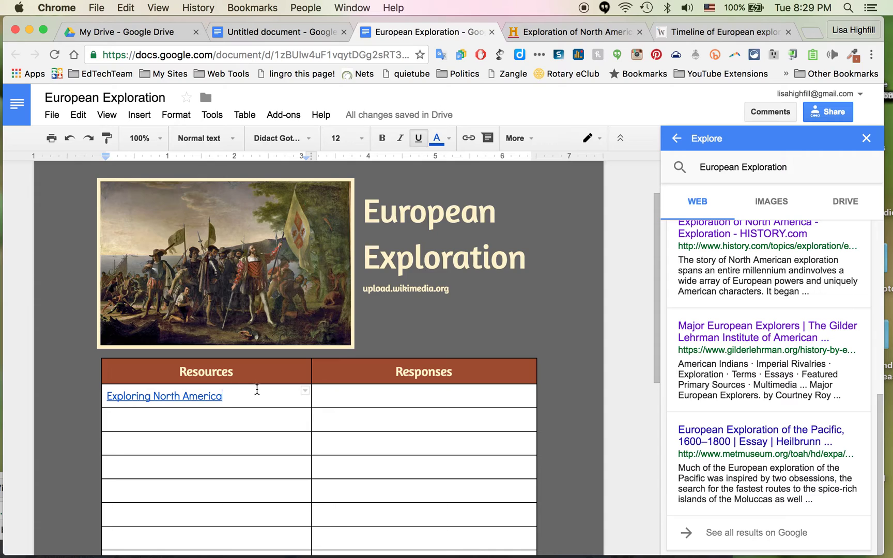
{"action": "left_click", "coordinate": [107, 396]}
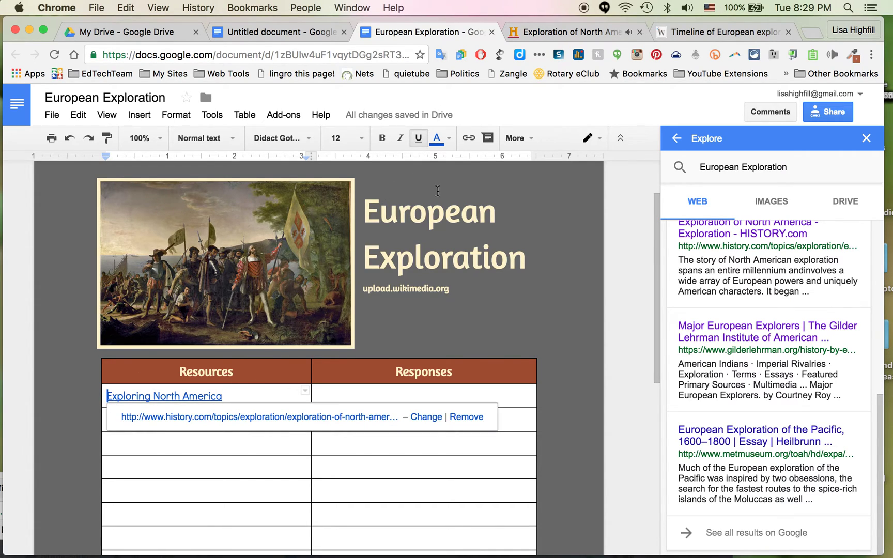
{"action": "left_click", "coordinate": [589, 32]}
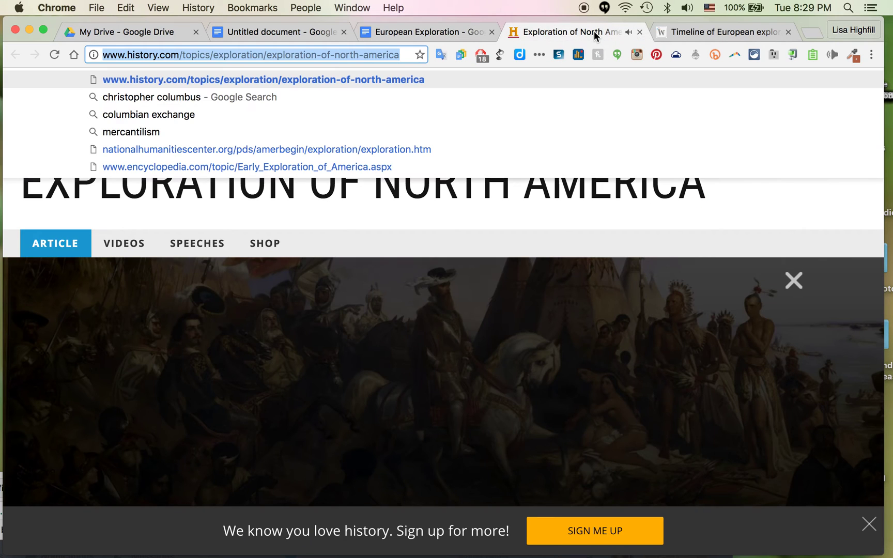
- Close the HISTORY.com tab and center the Exploring North America link in its cell
{"action": "left_click", "coordinate": [639, 32]}
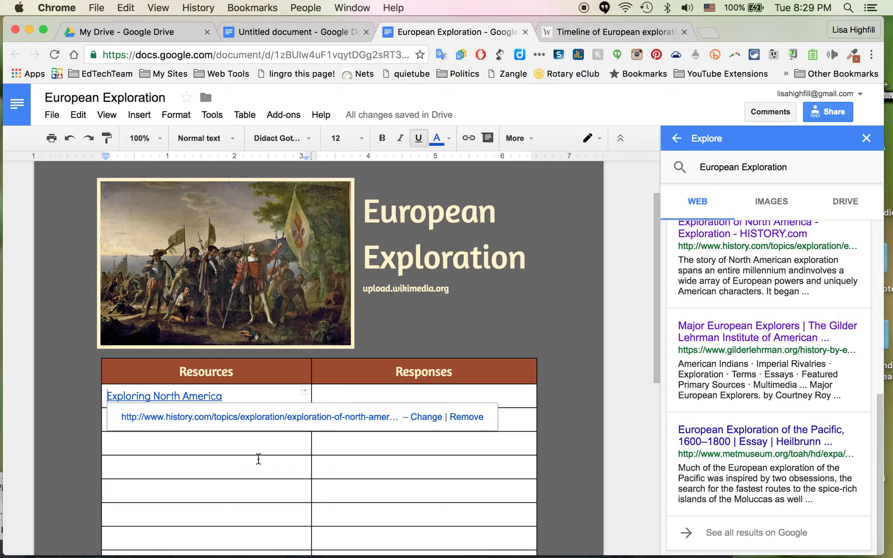
{"action": "left_click", "coordinate": [523, 137]}
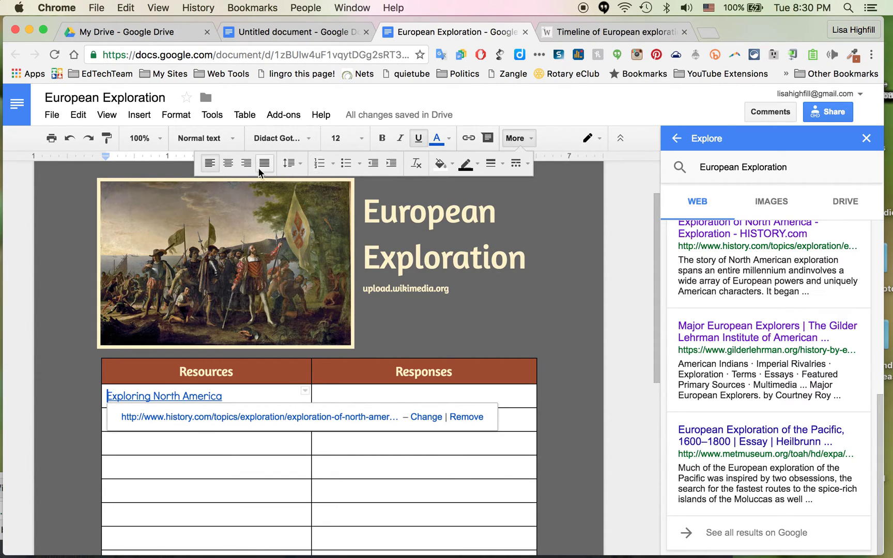
{"action": "left_click", "coordinate": [234, 162]}
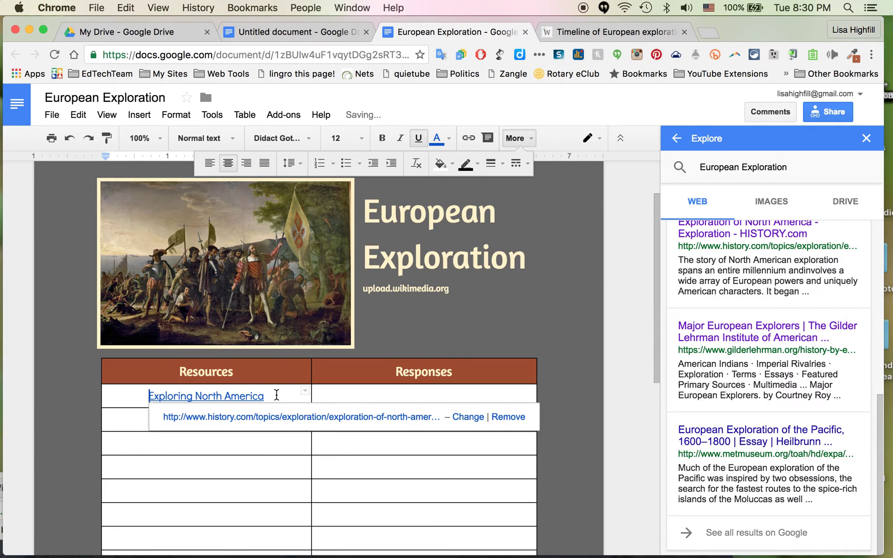
{"action": "left_click", "coordinate": [204, 424]}
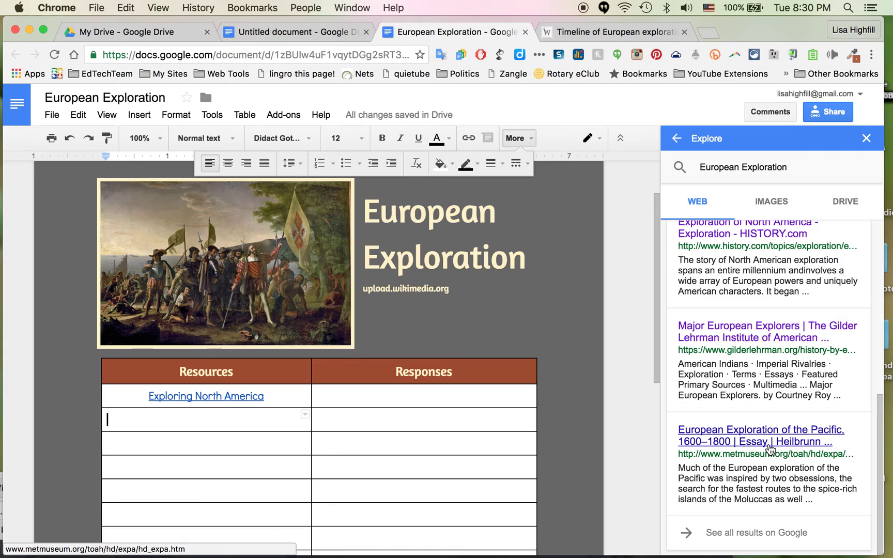
- Copy the Pacific result title from Explore and paste it as a link into row 2
{"action": "left_click_drag", "start_coordinate": [672, 427], "coordinate": [733, 442]}
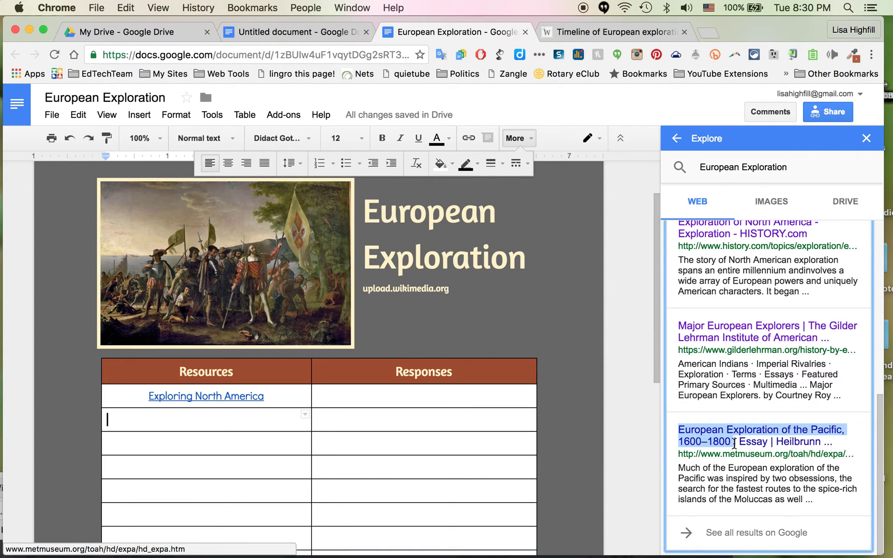
{"action": "key", "text": "super+c"}
{"action": "left_click", "coordinate": [216, 424]}
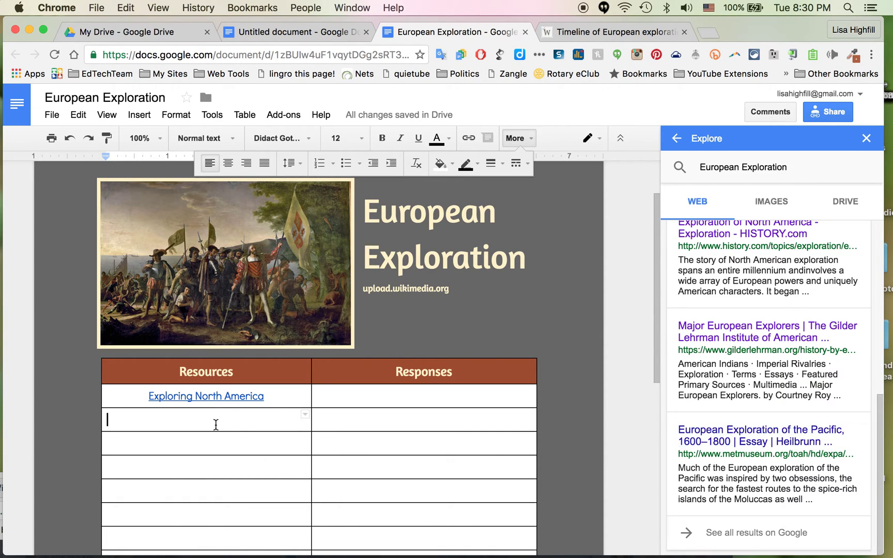
{"action": "key", "text": "super+v"}
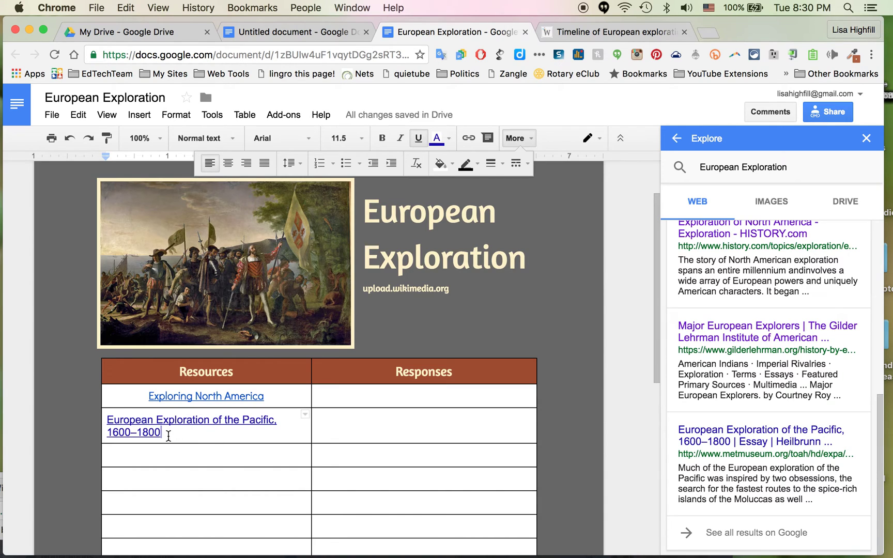
- Center the 'European Exploration of the Pacific, 1600–1800' link and set it in Didact Gothic
{"action": "left_click", "coordinate": [105, 419], "text": "shift"}
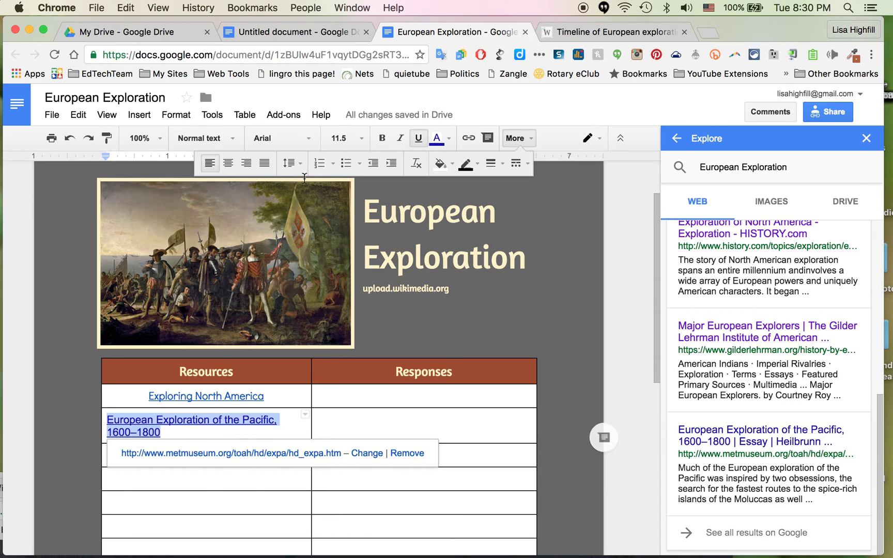
{"action": "left_click", "coordinate": [226, 165]}
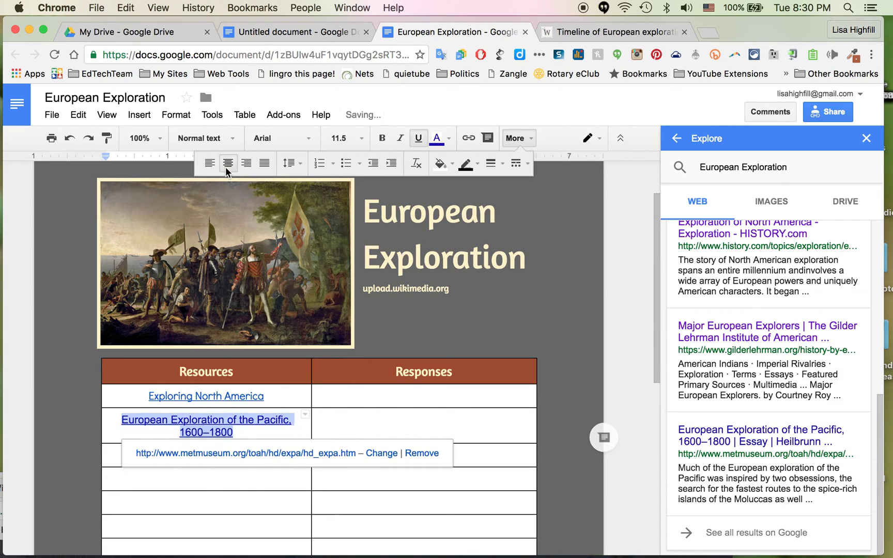
{"action": "left_click", "coordinate": [222, 142]}
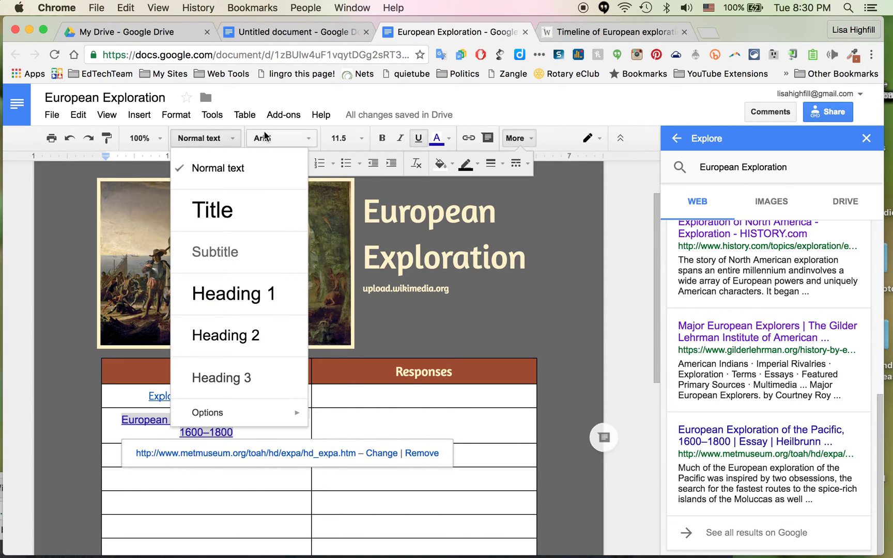
{"action": "left_click", "coordinate": [268, 137]}
{"action": "left_click", "coordinate": [282, 163]}
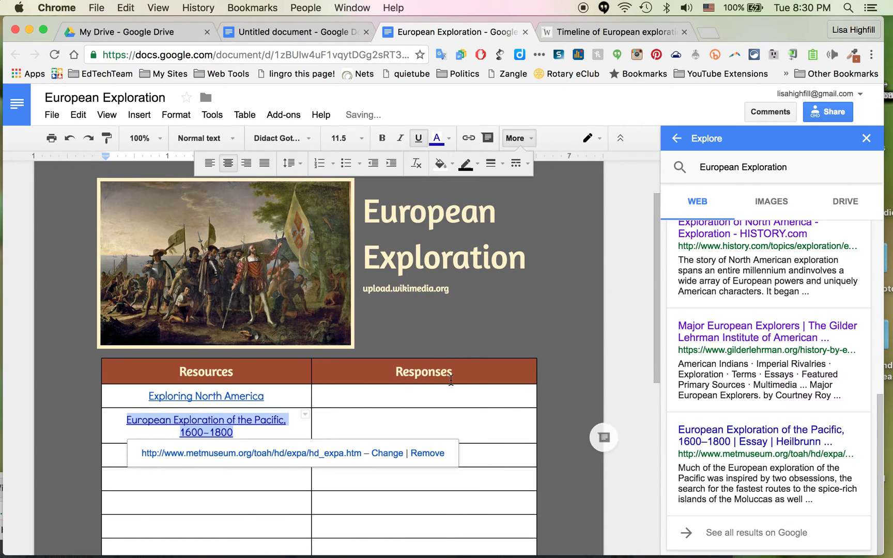
{"action": "left_click", "coordinate": [510, 397]}
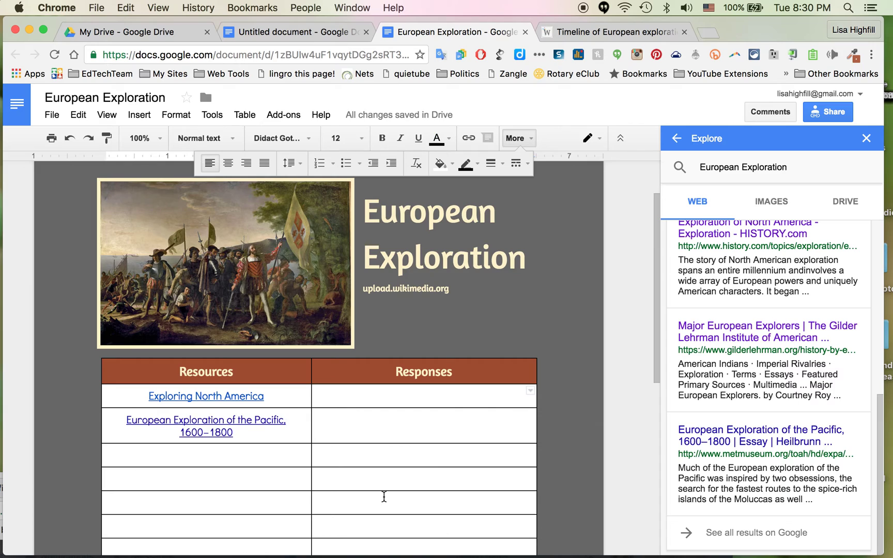
- Enter the label 'Explore this map' in the third Resources cell
{"action": "left_click", "coordinate": [213, 454]}
{"action": "type", "text": "Explore these links"}
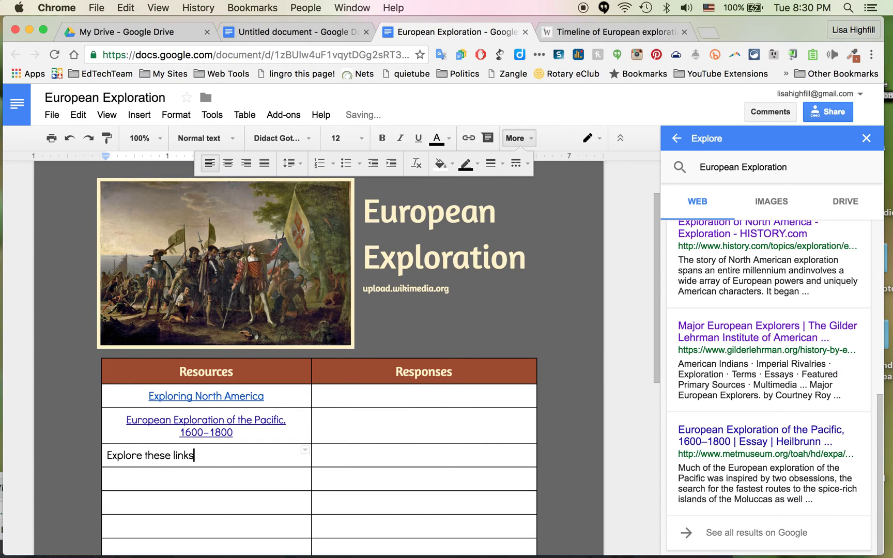
{"action": "key", "text": "BackSpace"}
{"action": "key", "text": "BackSpace"}
{"action": "key", "text": "BackSpace"}
{"action": "key", "text": "BackSpace"}
{"action": "key", "text": "BackSpace"}
{"action": "key", "text": "BackSpace"}
{"action": "key", "text": "BackSpace"}
{"action": "key", "text": "BackSpace"}
{"action": "key", "text": "BackSpace"}
{"action": "type", "text": "is map"}
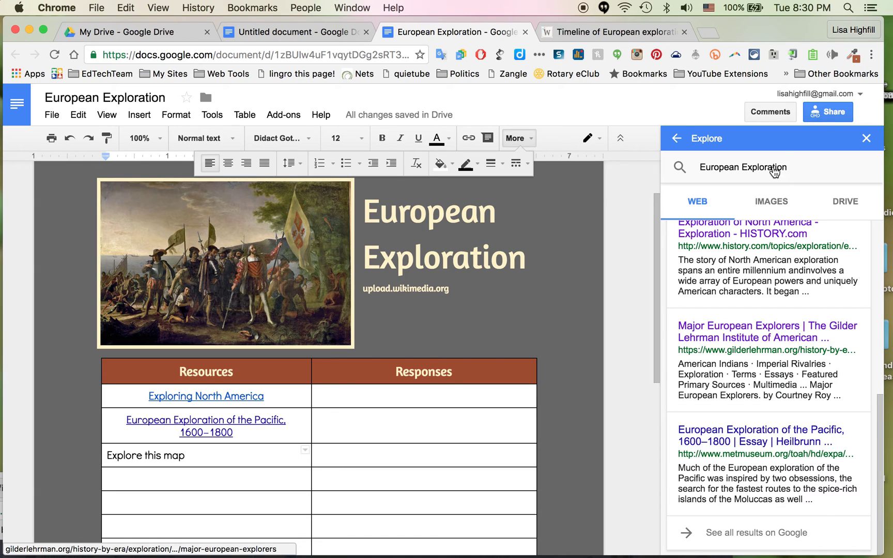
- Search Explore for 'European Exploration map'
{"action": "left_click", "coordinate": [794, 165]}
{"action": "type", "text": "maps"}
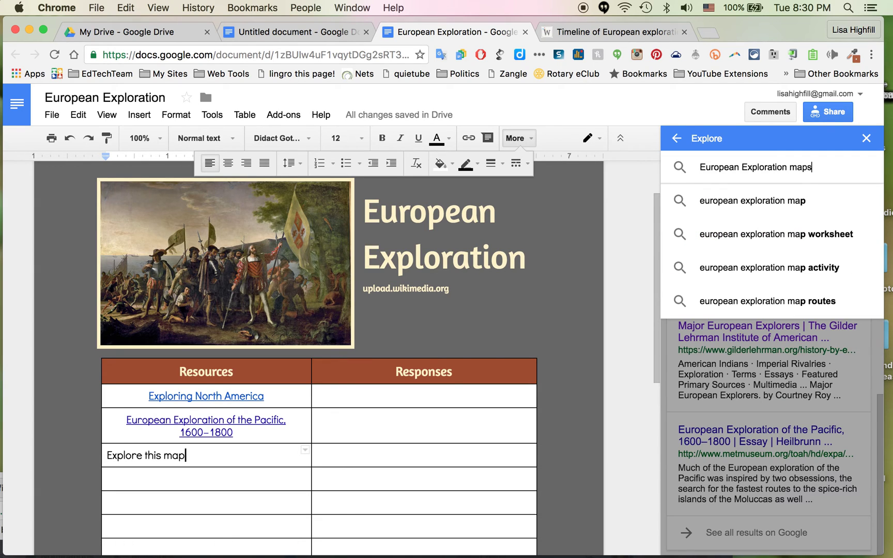
{"action": "key", "text": "Return"}
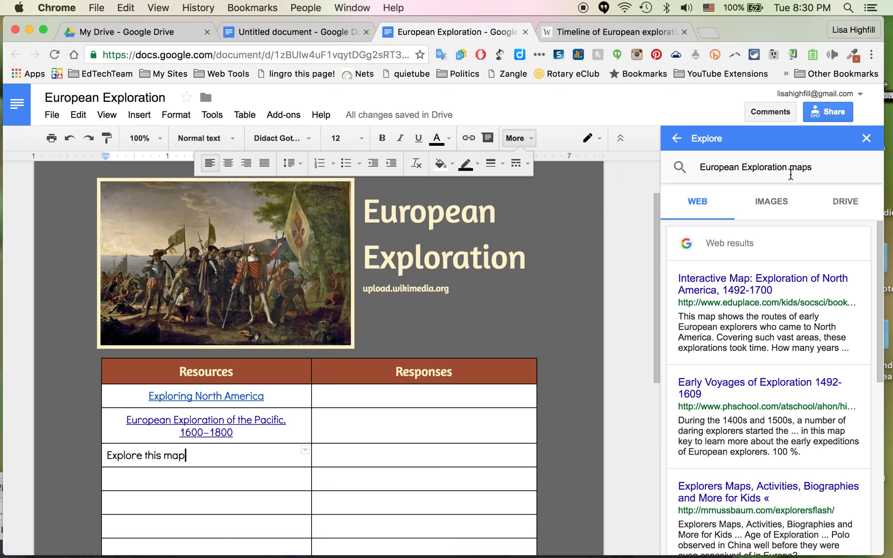
- Copy the link address of the eduplace interactive exploration map result
{"action": "right_click", "coordinate": [712, 284]}
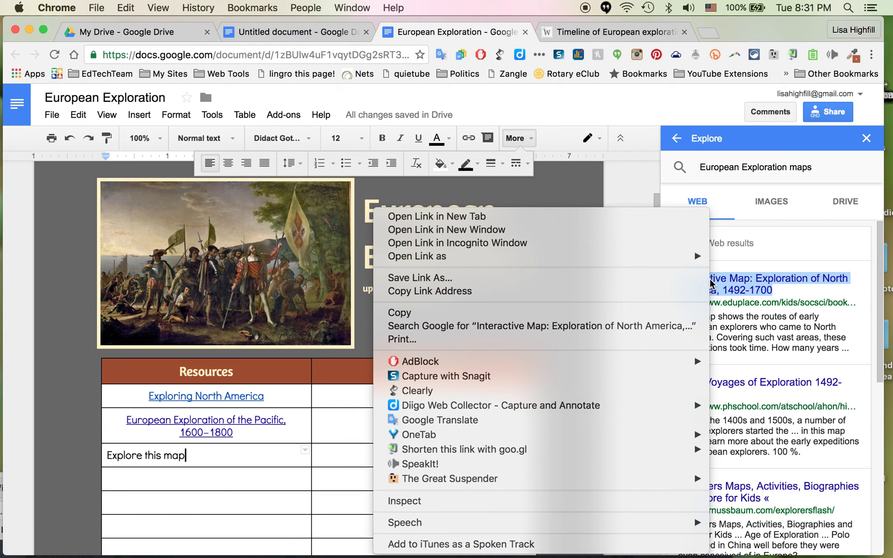
{"action": "mouse_move", "coordinate": [470, 261]}
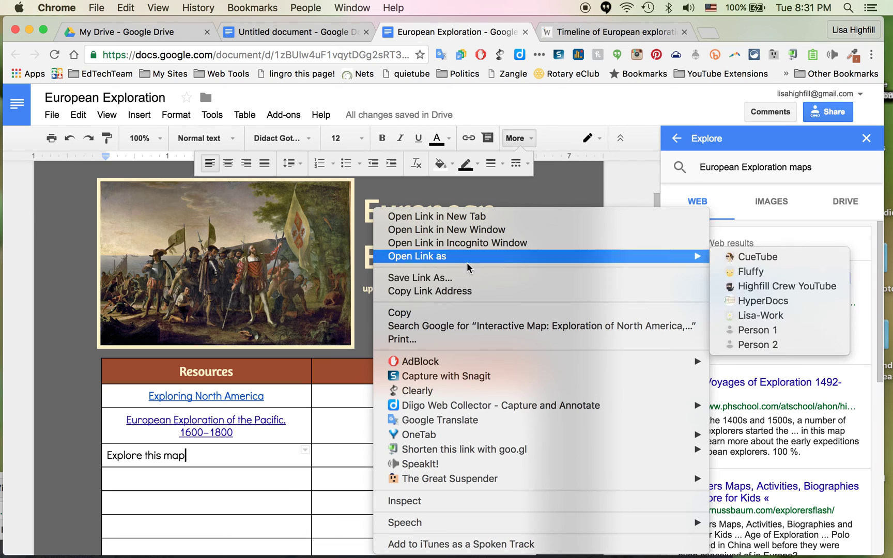
{"action": "left_click", "coordinate": [428, 292]}
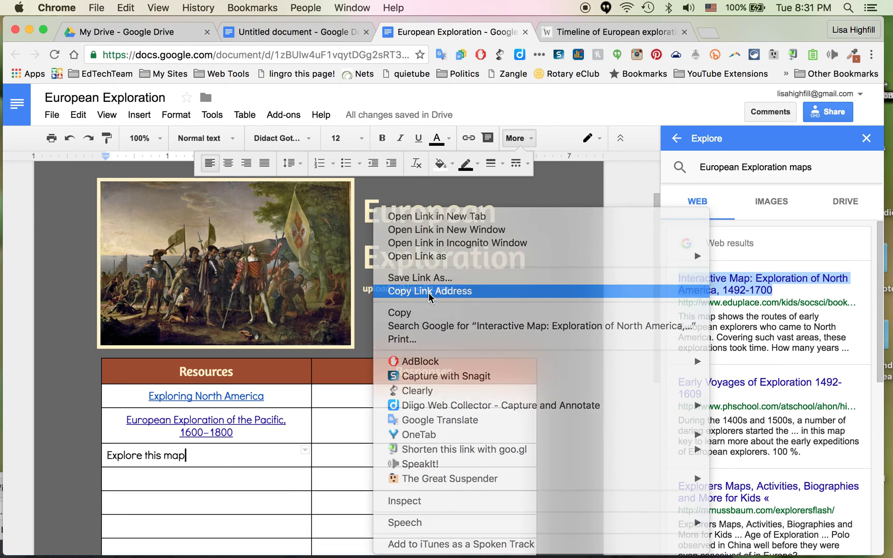
- Link 'Explore this map' to the copied eduplace map address and center it
{"action": "left_click_drag", "start_coordinate": [185, 458], "coordinate": [102, 458]}
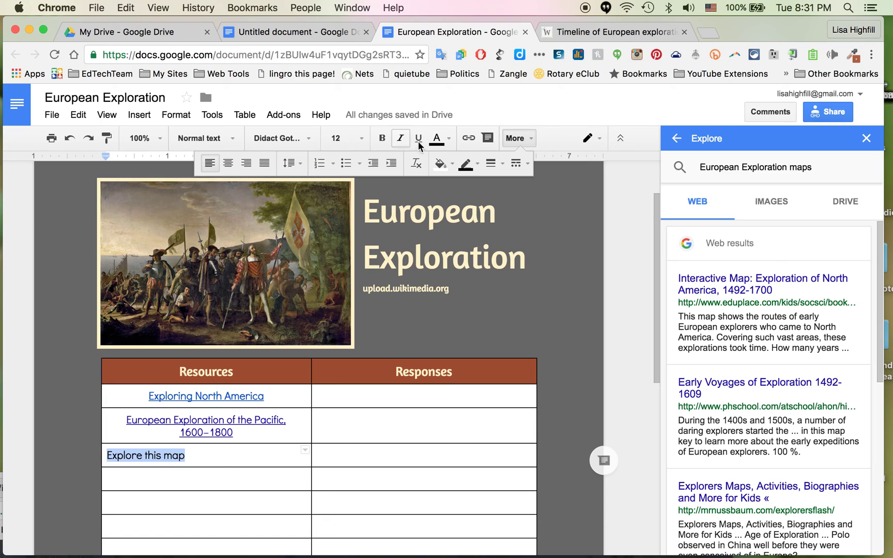
{"action": "left_click", "coordinate": [467, 138]}
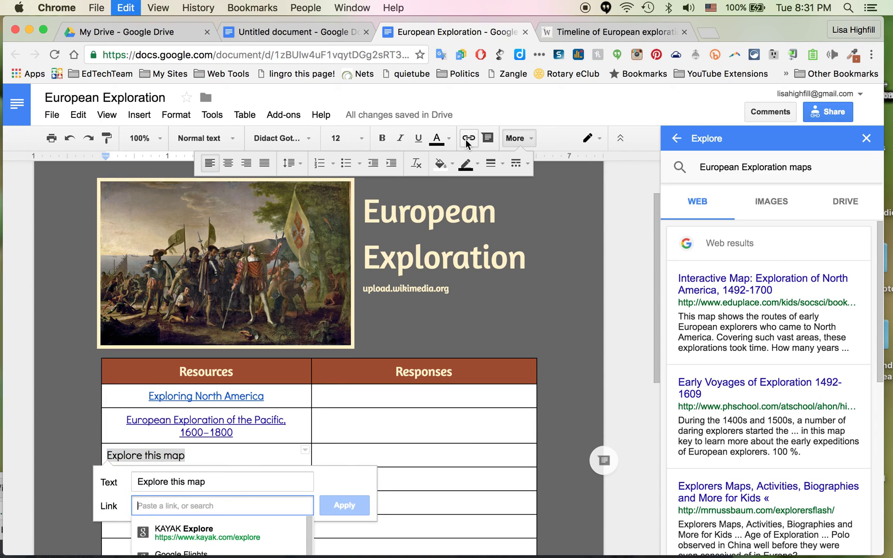
{"action": "key", "text": "ctrl+v"}
{"action": "left_click", "coordinate": [344, 505]}
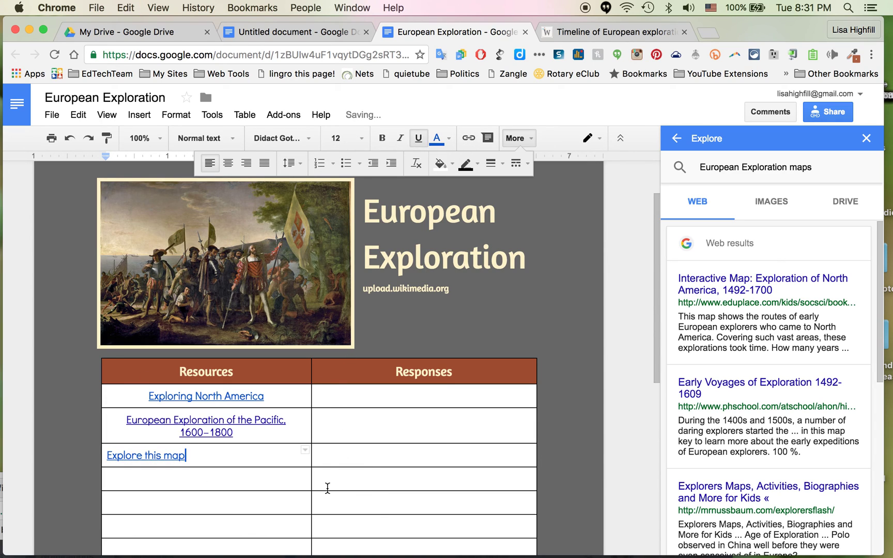
{"action": "left_click", "coordinate": [103, 457]}
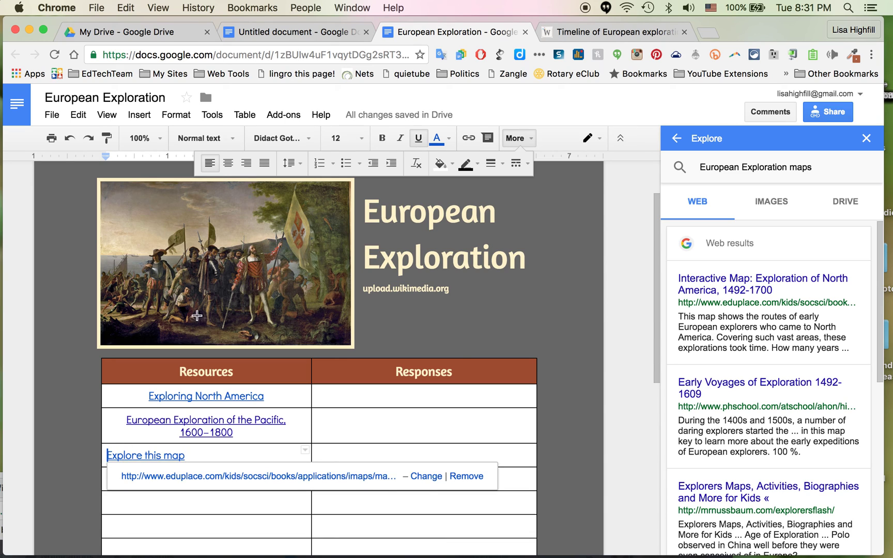
{"action": "left_click", "coordinate": [228, 164]}
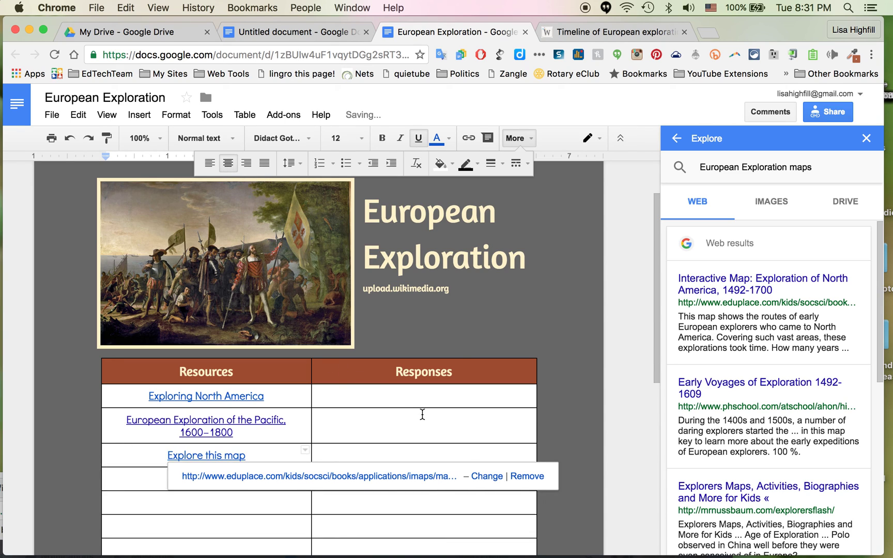